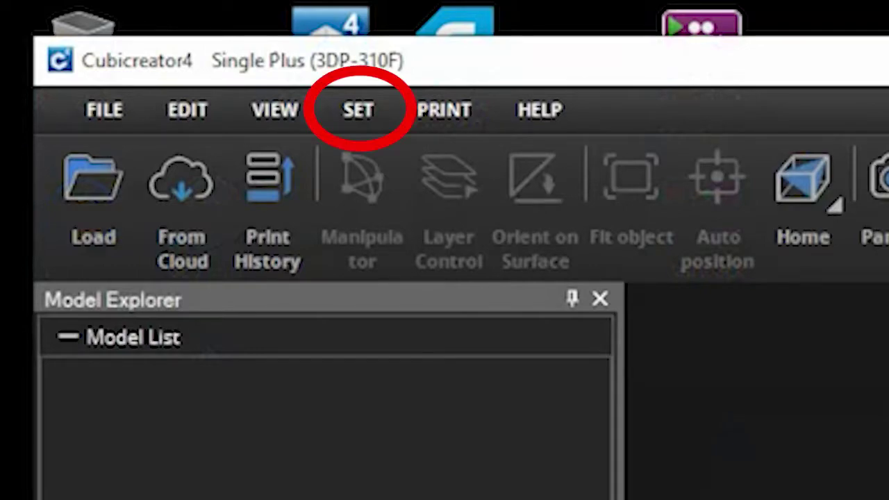
Change the product model in the environment settings to Style 3DP-210F and apply the settings.
click(375, 109)
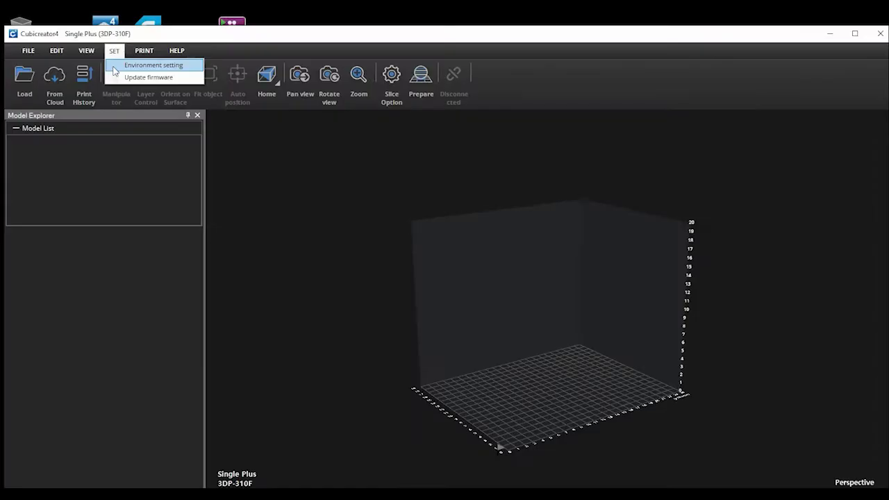
click(354, 159)
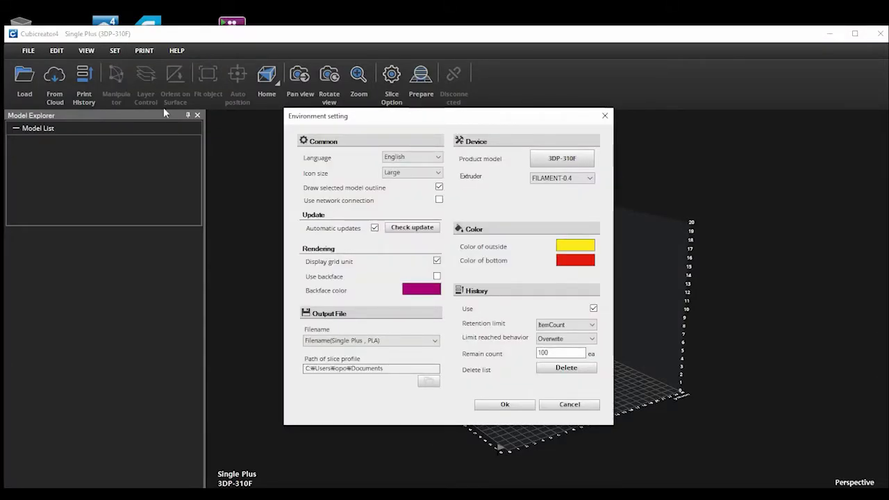
click(584, 159)
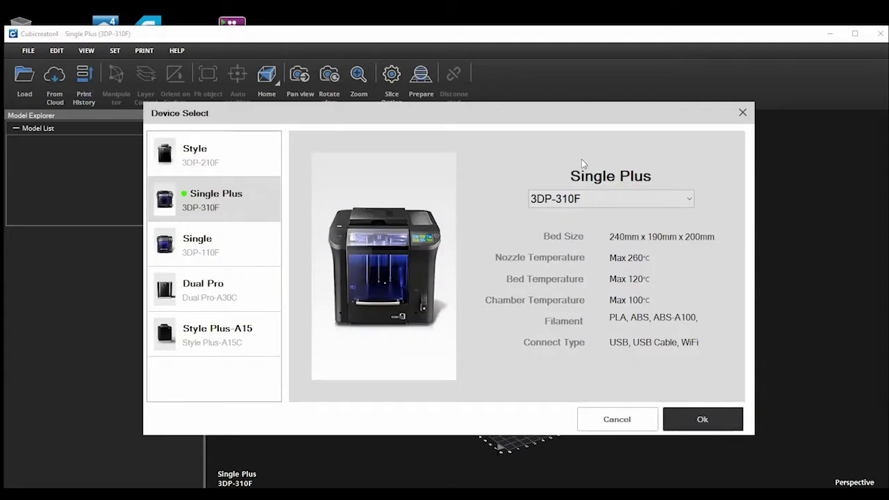
click(217, 152)
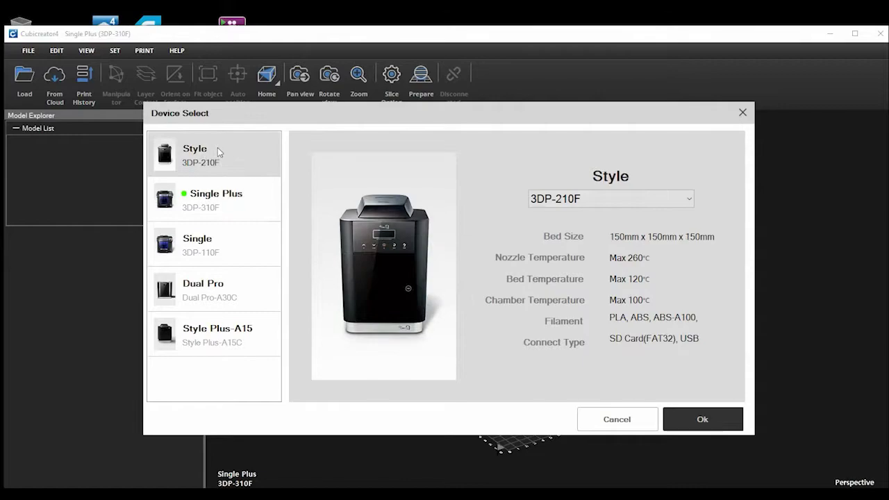
click(219, 205)
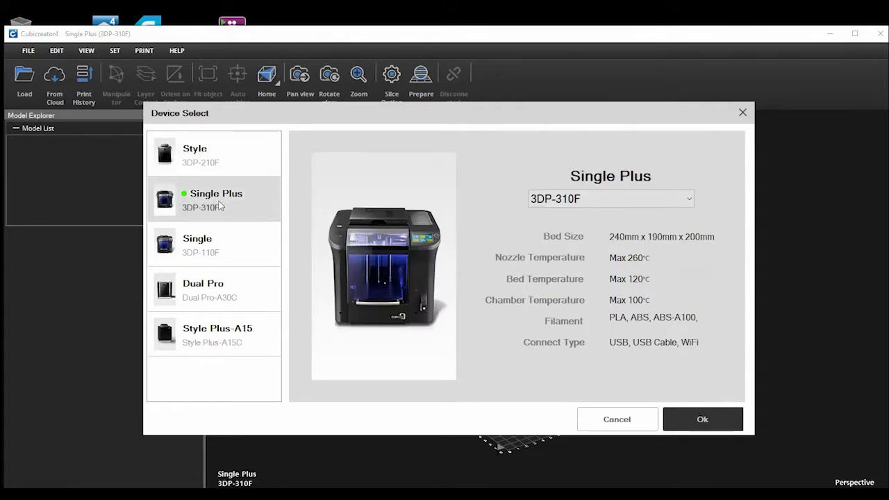
click(222, 160)
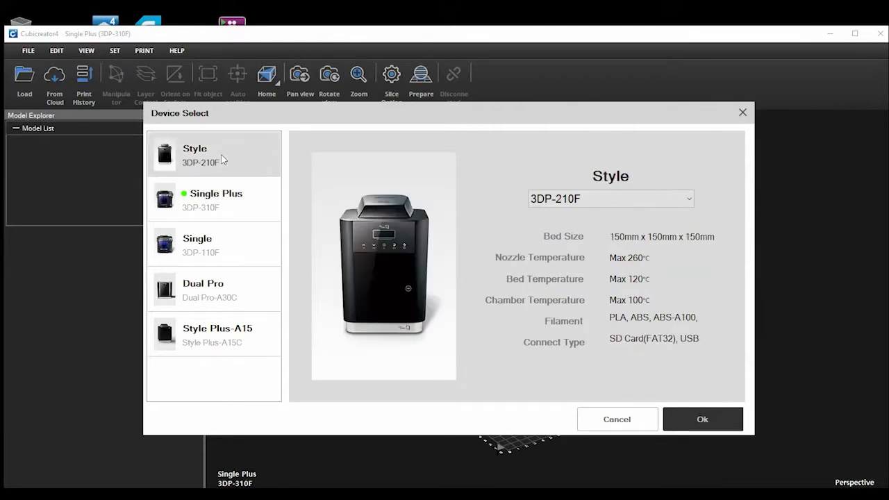
click(704, 419)
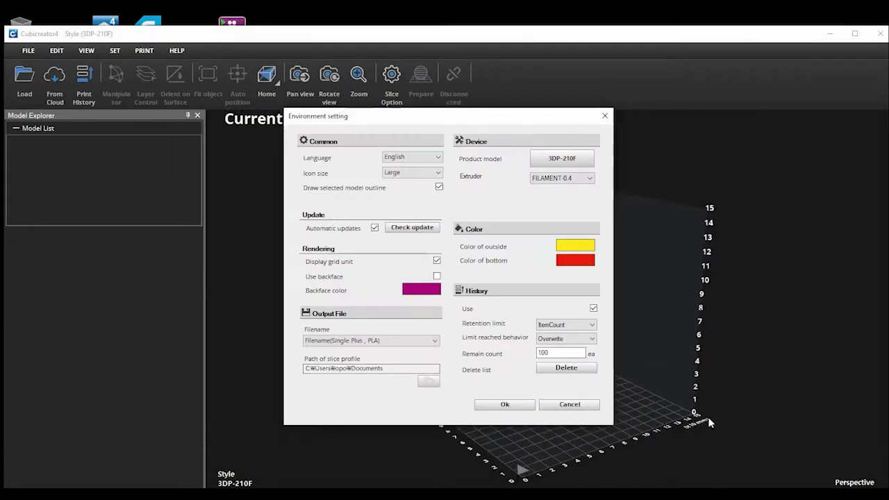
click(507, 404)
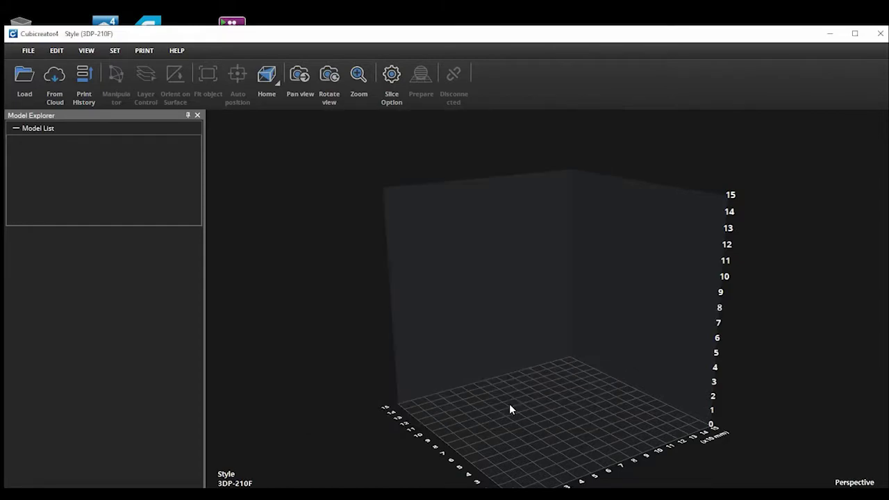
Maximize the program window and load Door_Stop.stl from the Downloads folder.
click(855, 40)
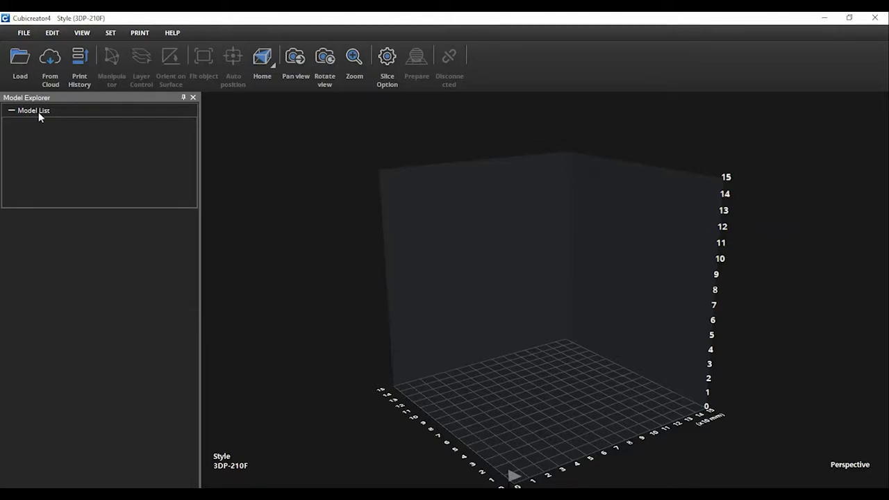
click(17, 65)
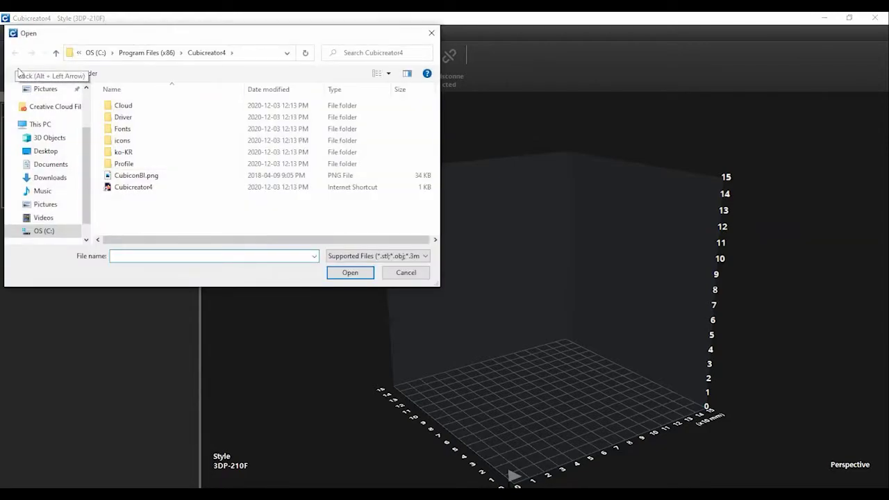
click(51, 179)
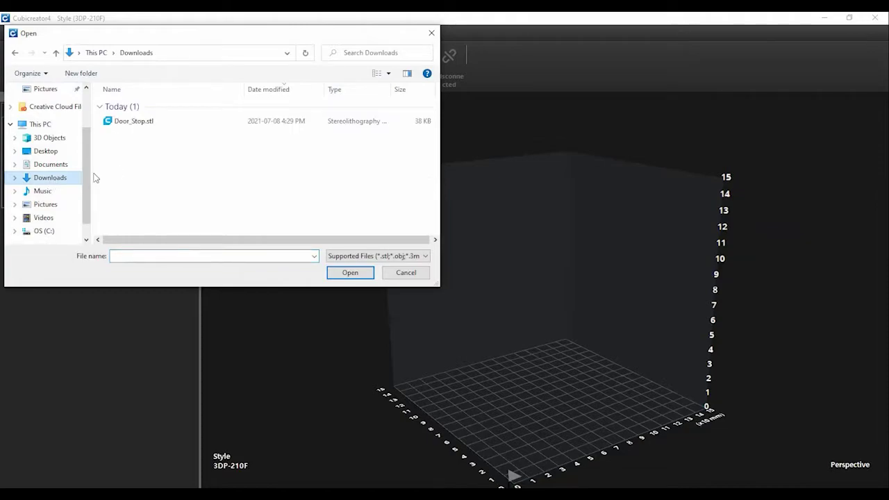
click(134, 123)
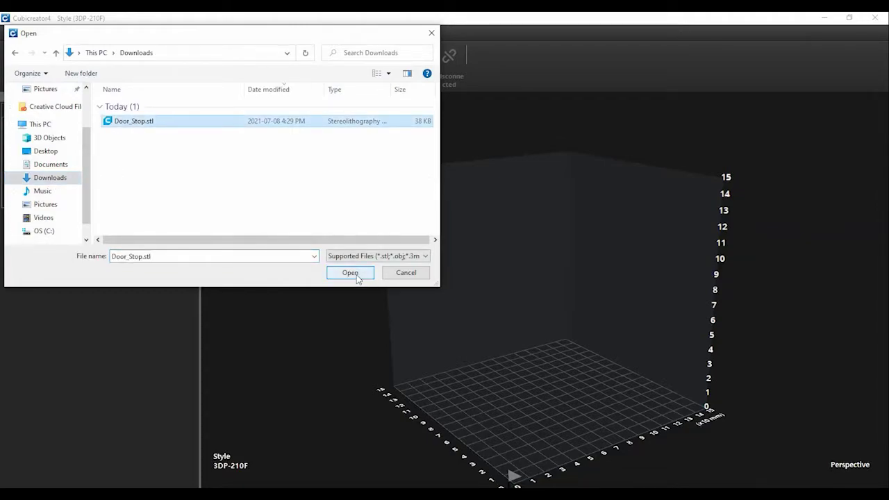
click(356, 274)
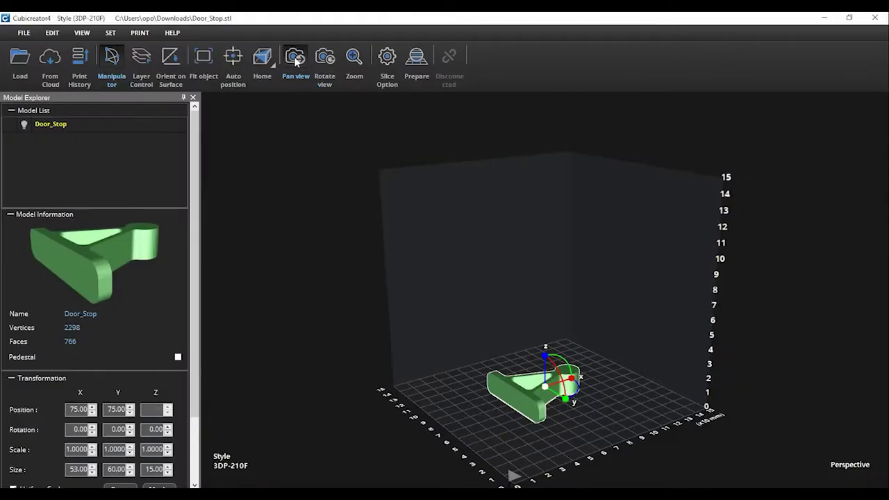
Orient the door stop on the flat outer face of its long bar so it stands upright on the bed.
click(411, 139)
drag(491, 229, 317, 183)
drag(538, 236, 522, 321)
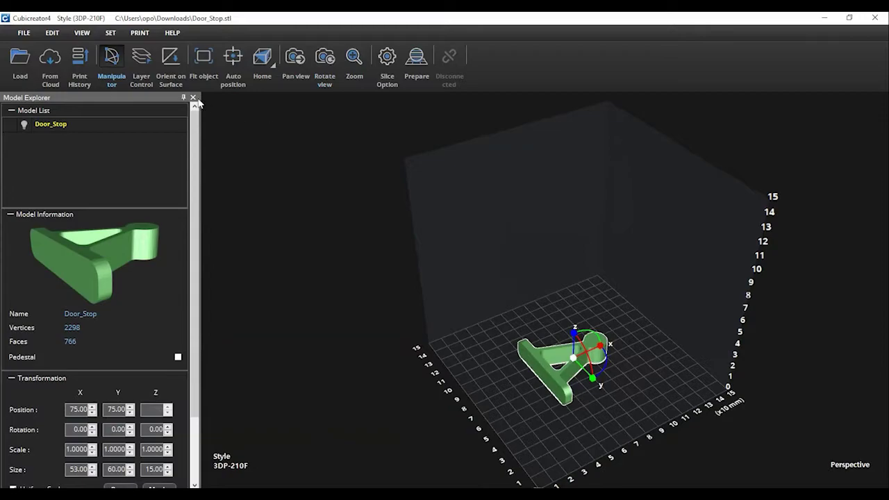
click(175, 61)
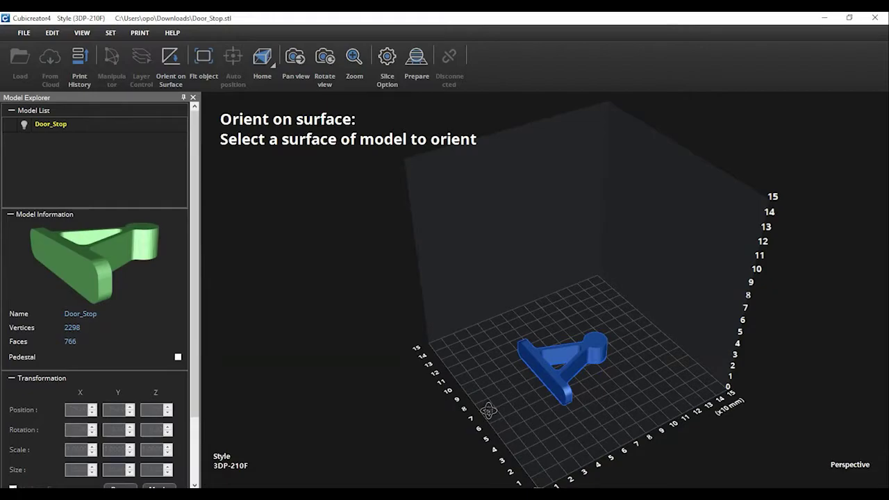
right_drag(488, 411, 576, 327)
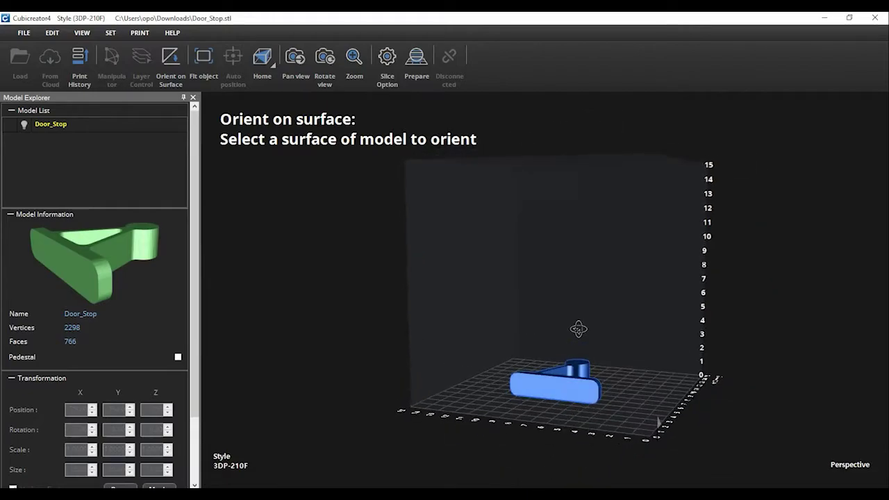
click(560, 388)
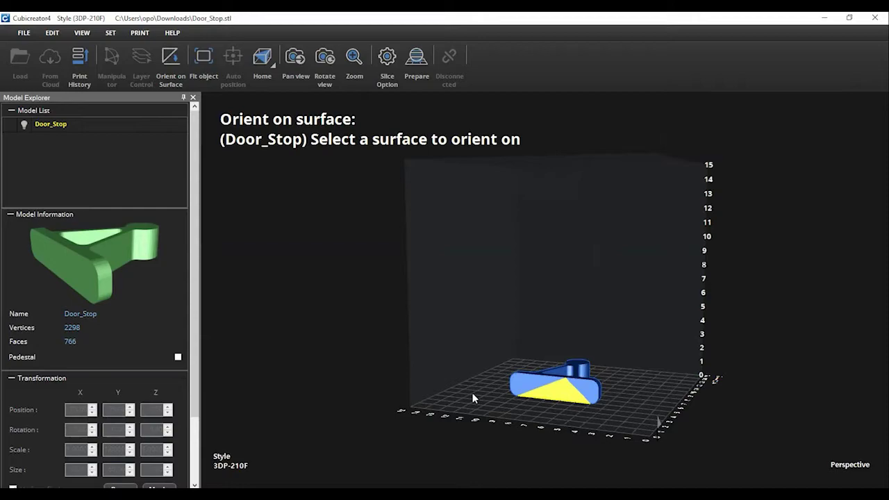
click(583, 395)
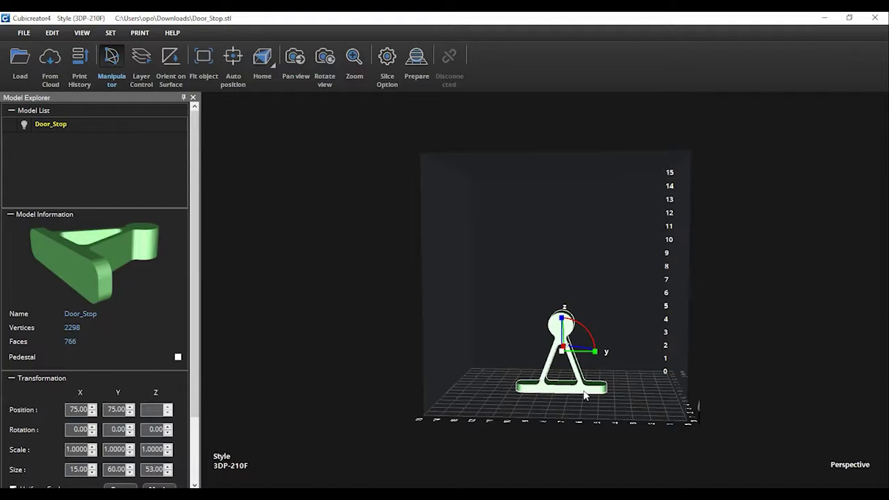
Scale the door stop uniformly to 2, and return its scale to 1.
double_click(80, 449)
text(2)
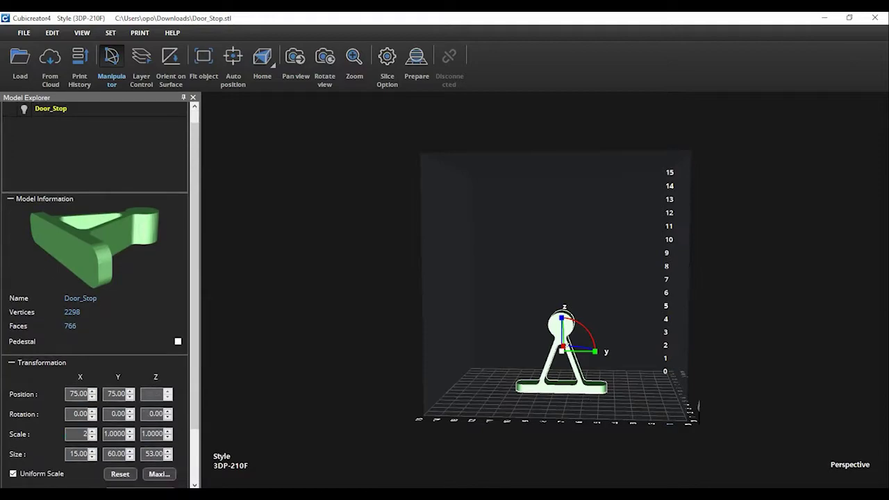
key(Return)
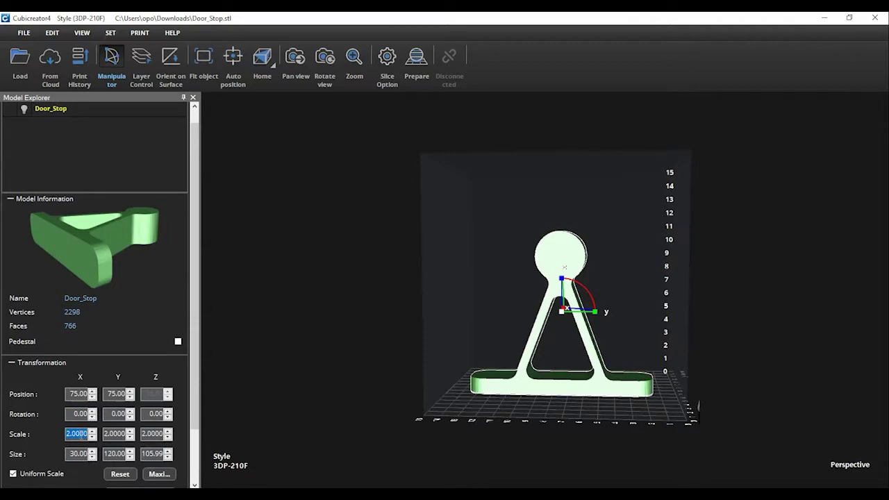
text(1)
key(Return)
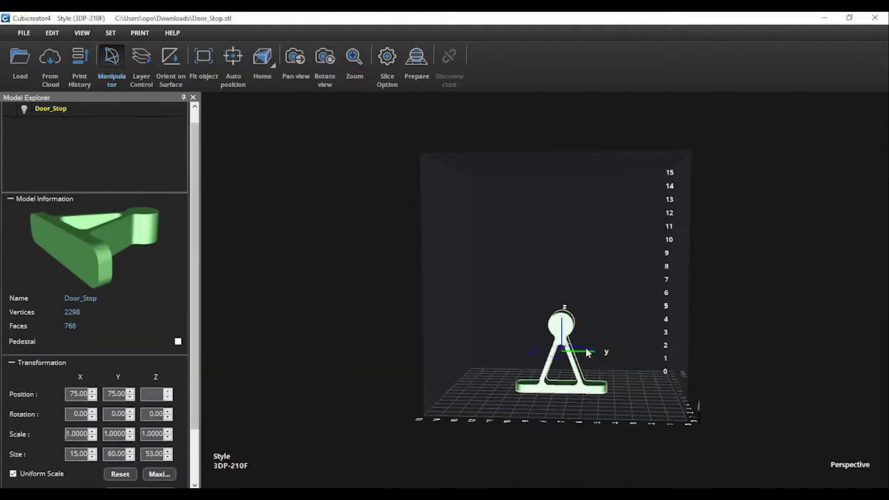
Rotate the door stop about 19° around the Z axis.
drag(593, 354, 527, 311)
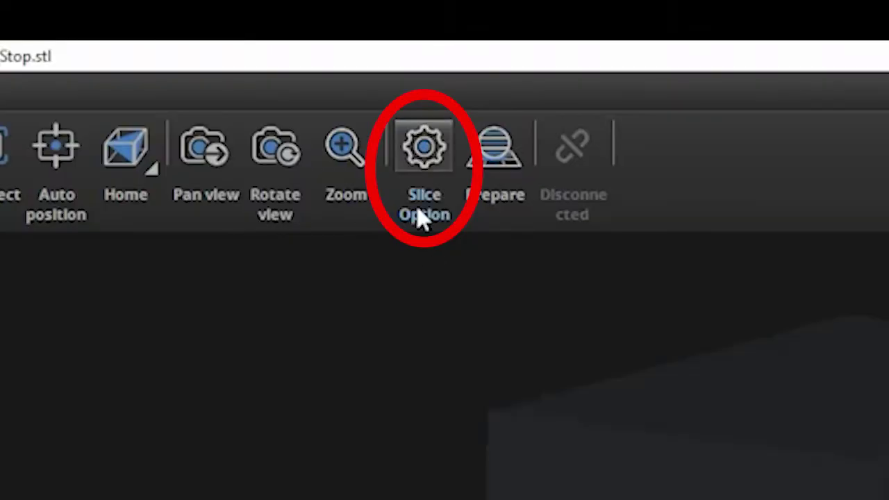
Set the Infill Density to 10% in the user settings of the slice options.
click(424, 165)
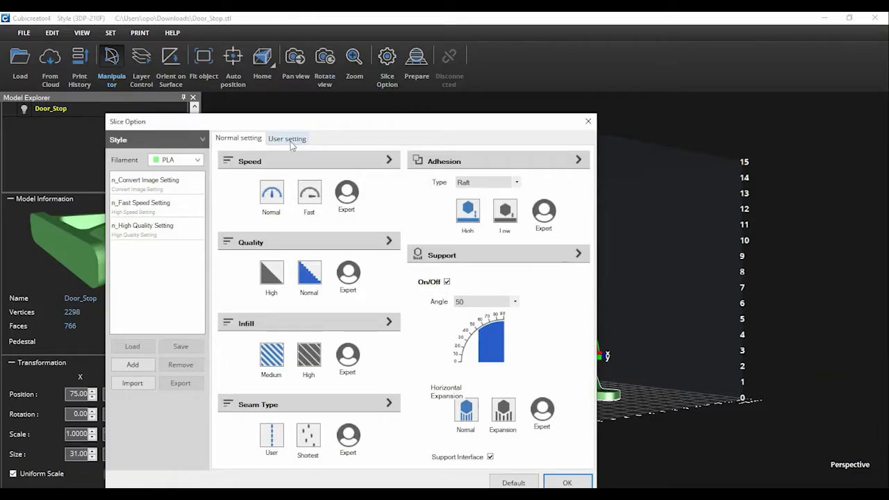
click(288, 141)
drag(386, 122, 516, 91)
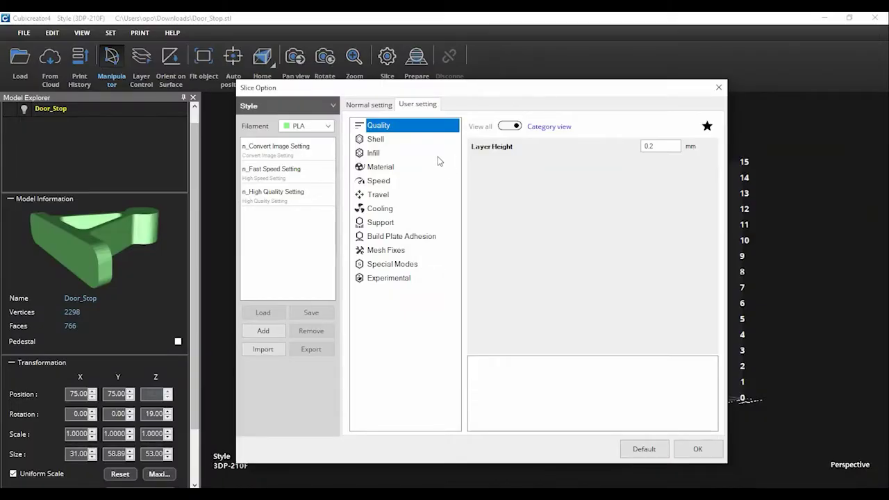
click(241, 158)
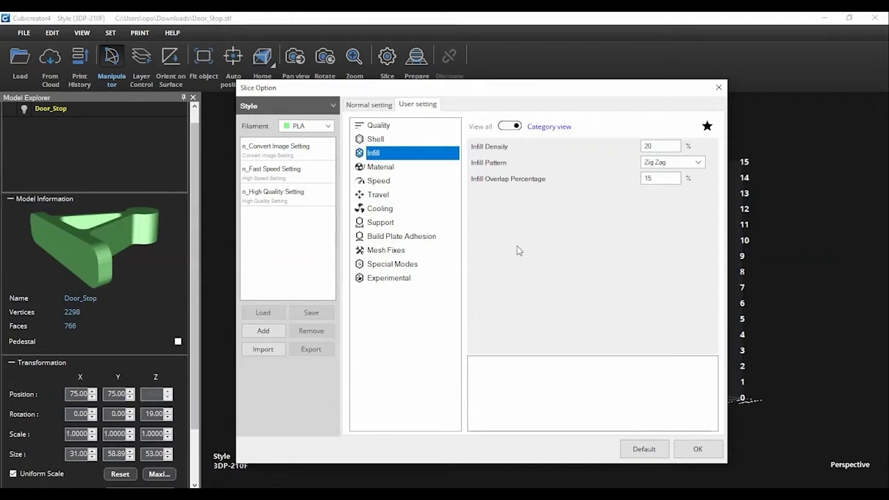
double_click(663, 146)
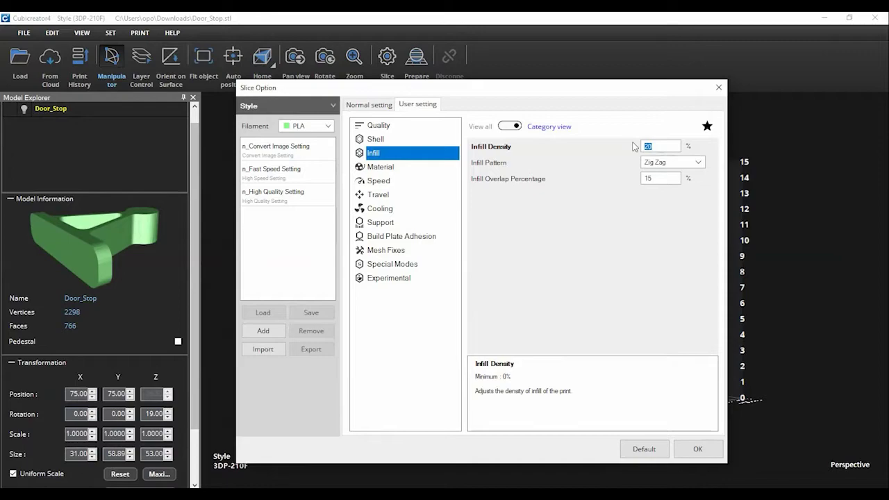
text(10)
click(620, 257)
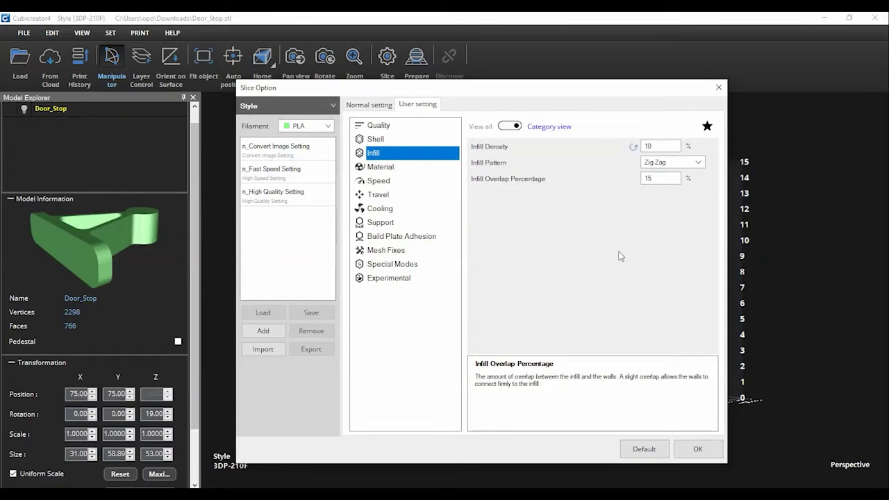
Turn Generate Support off and back on in the support slice settings.
click(406, 224)
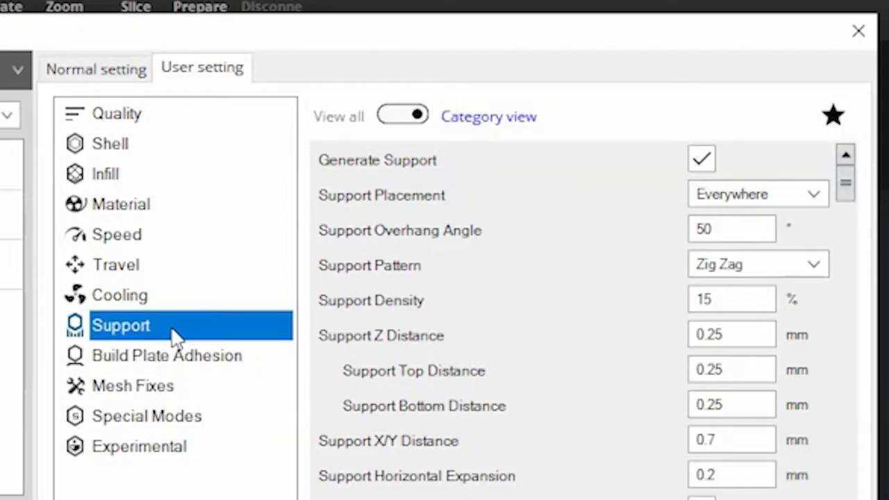
click(709, 164)
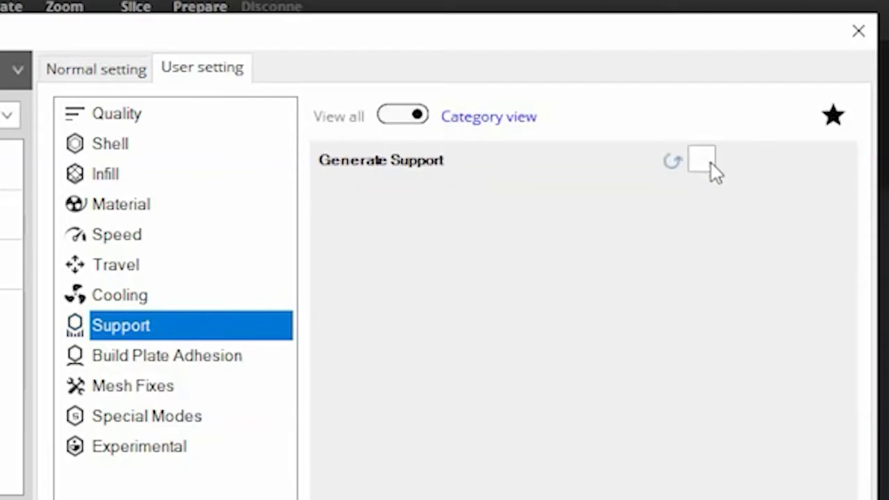
click(711, 163)
Set the Build Plate Adhesion Type to None in the user settings of the slice options.
click(198, 355)
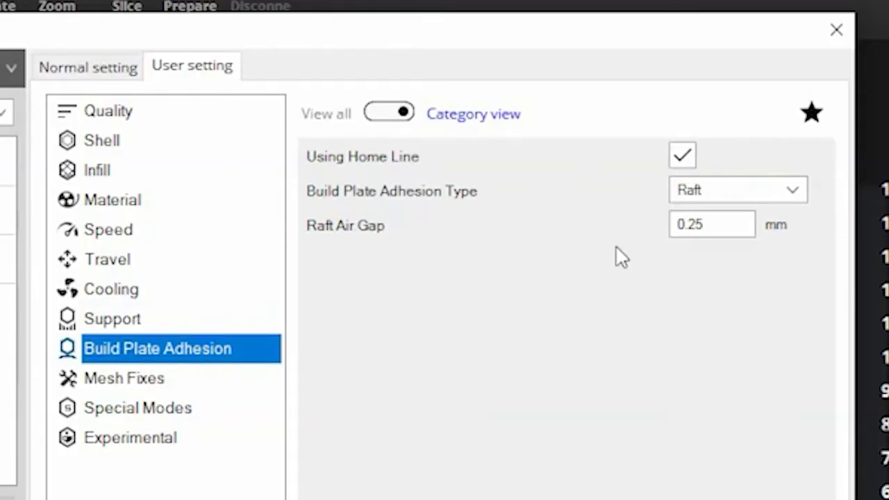
click(701, 196)
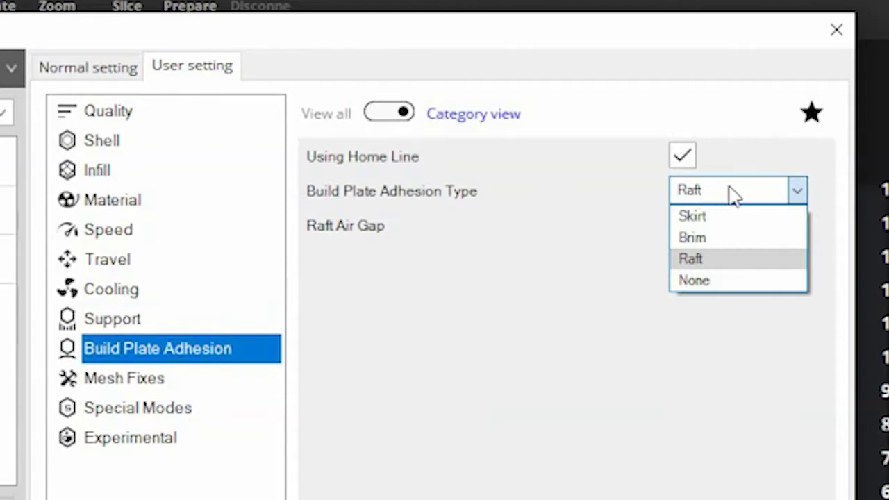
click(798, 281)
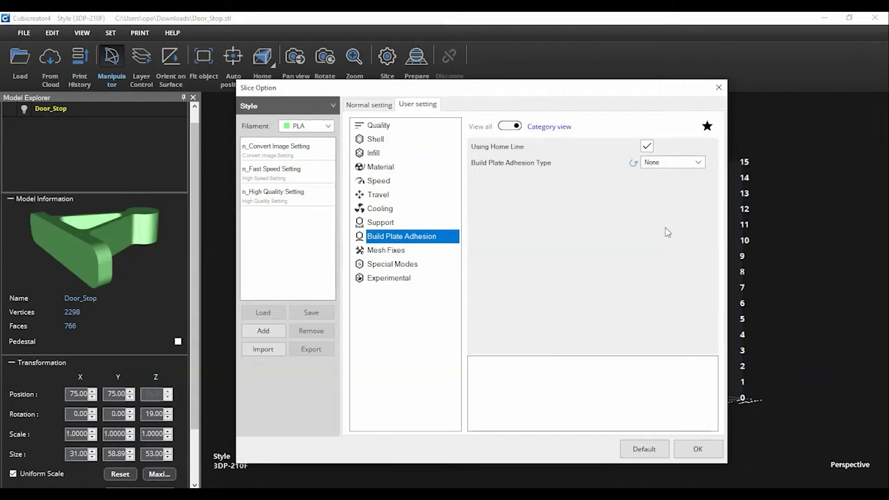
Try Raft and Brim as the Build Plate Adhesion Type.
click(698, 162)
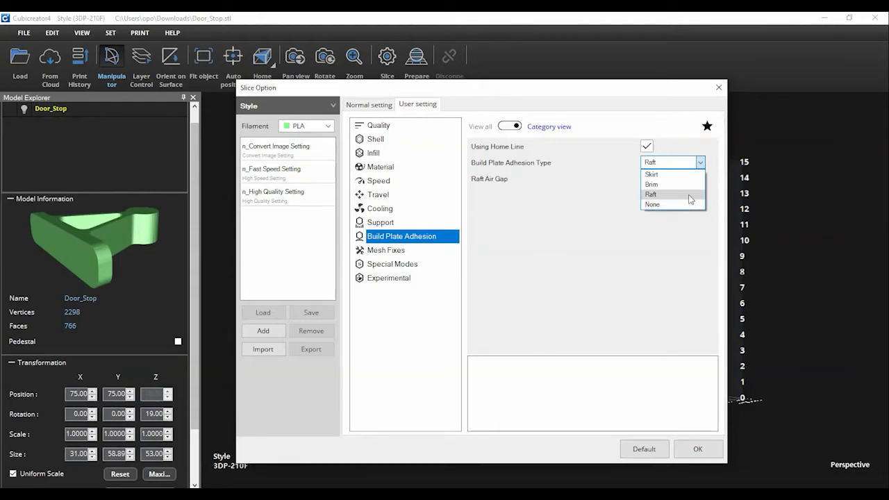
click(690, 195)
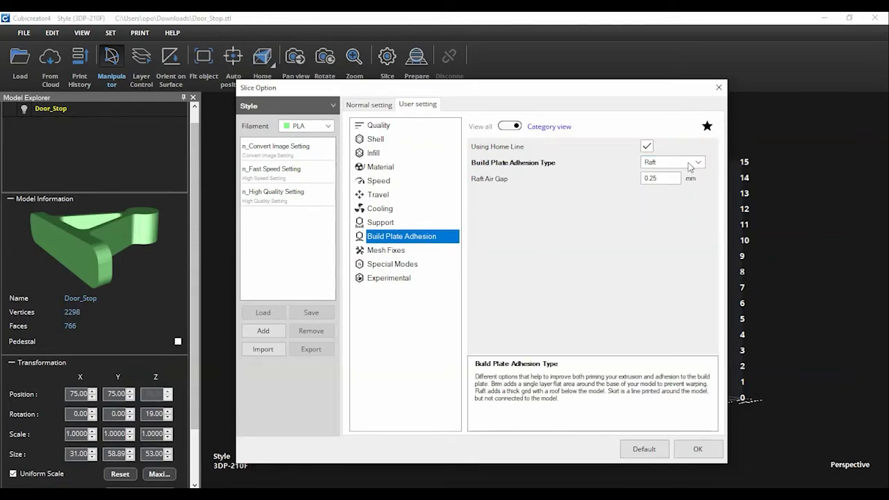
click(690, 165)
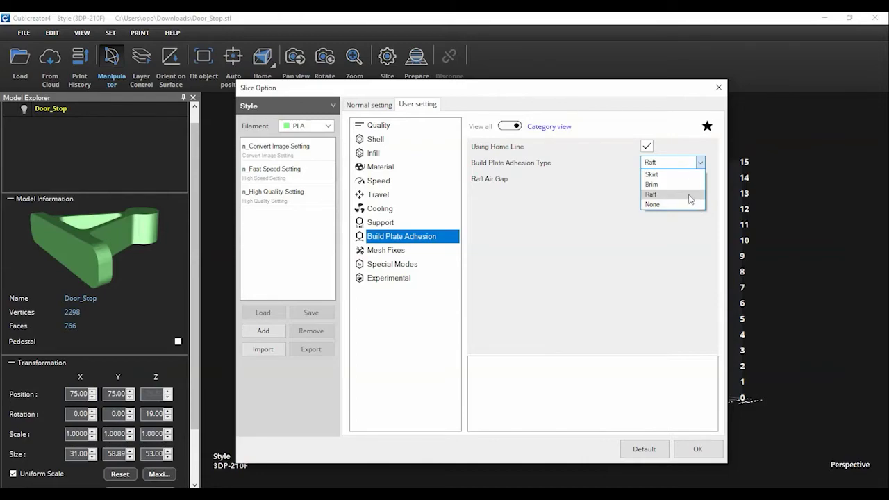
click(694, 194)
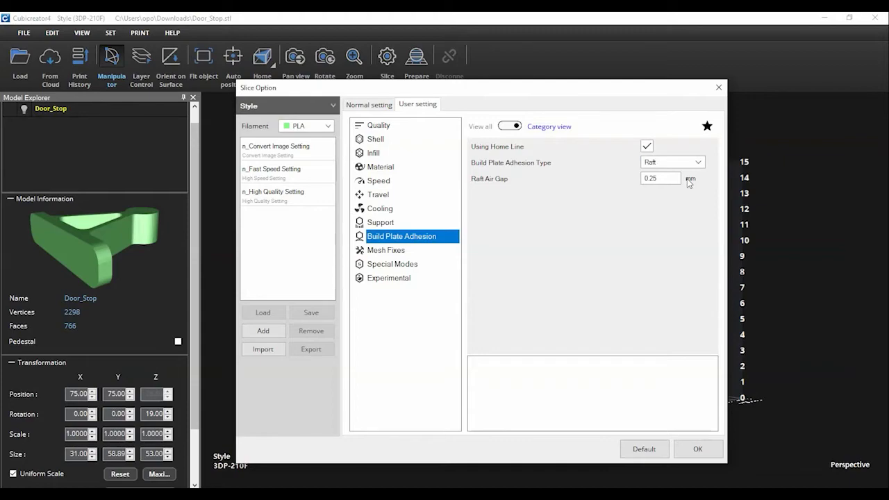
click(690, 164)
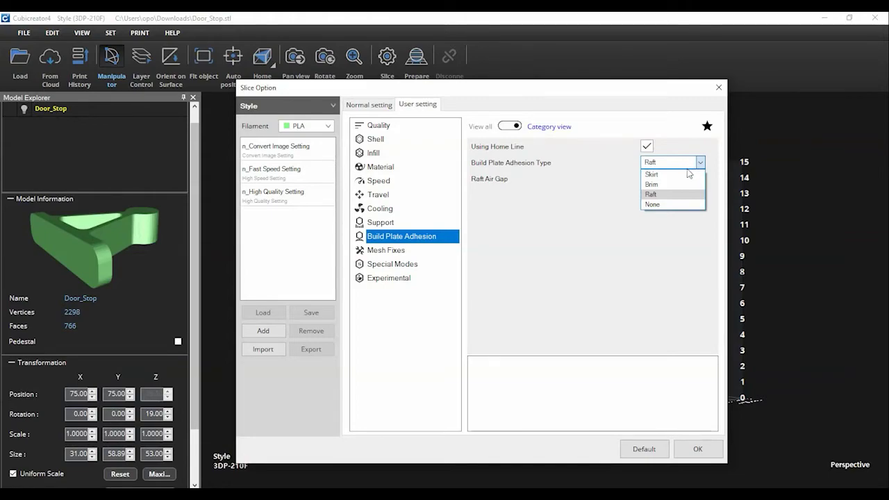
click(681, 186)
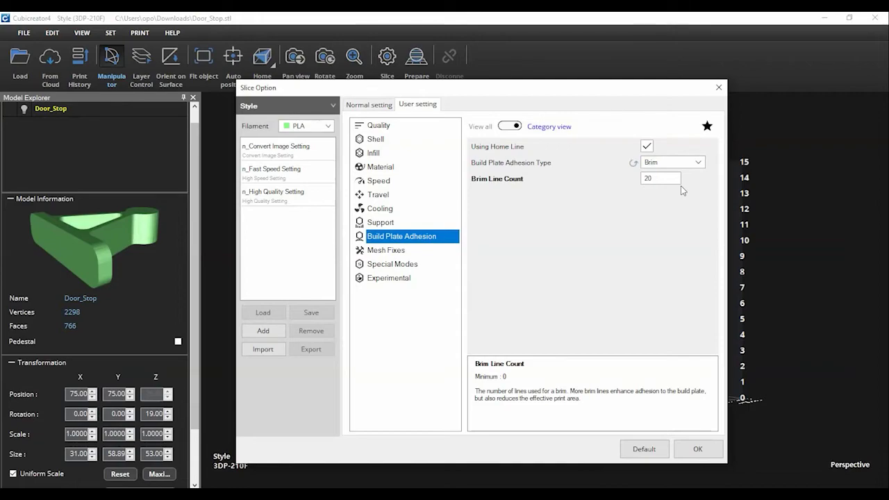
Prepare the door stop with the chosen slice options and clip the layer preview down to 1.00 mm, layer 5.
key(Return)
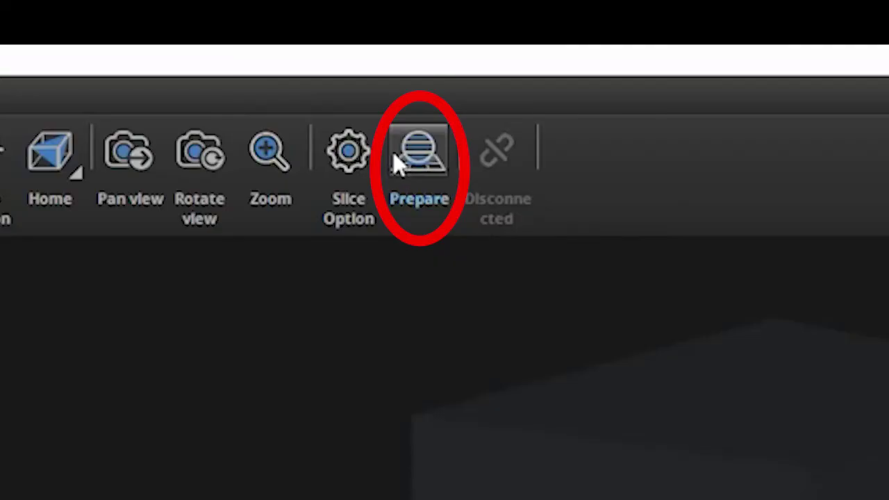
click(414, 161)
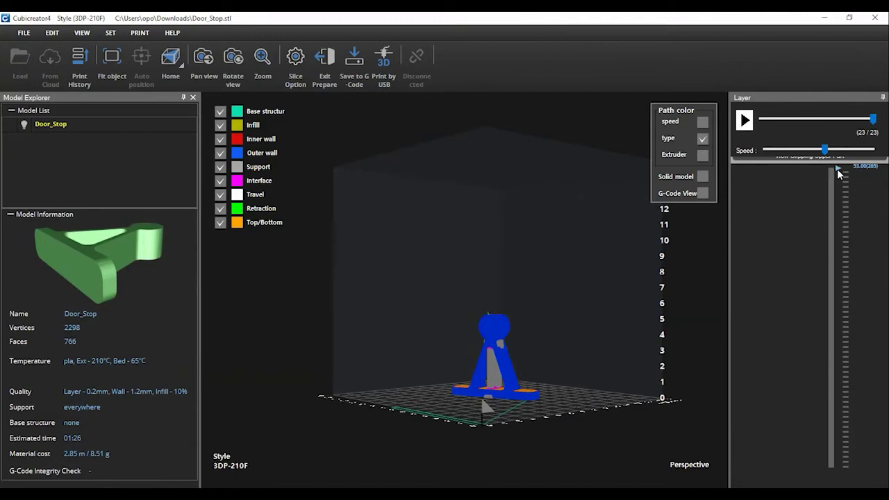
drag(837, 169, 838, 466)
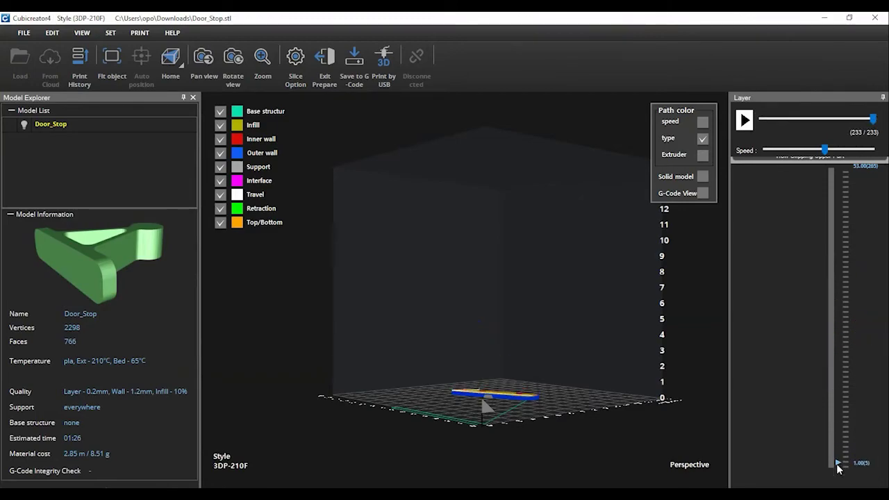
Save the G-code to USB Drive (E:) as Door_Stop(3DP-210F_PLA).hvs and close the completion message.
click(362, 51)
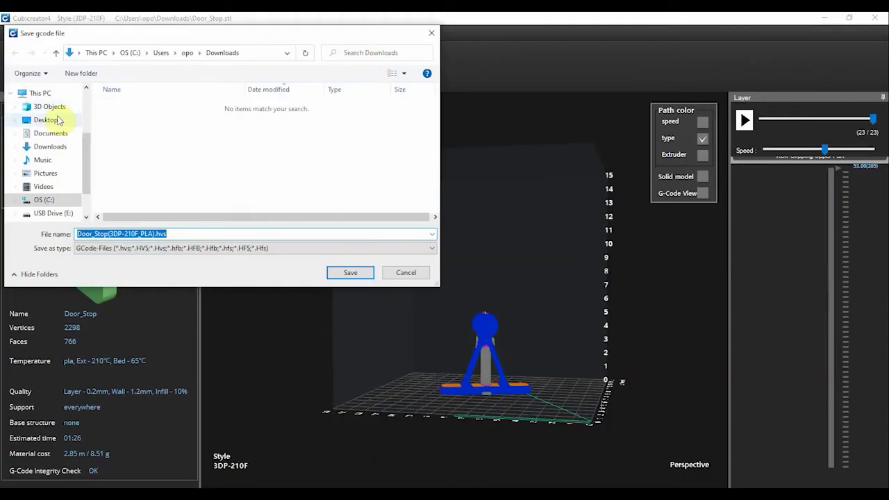
scroll(46, 130, down, 1)
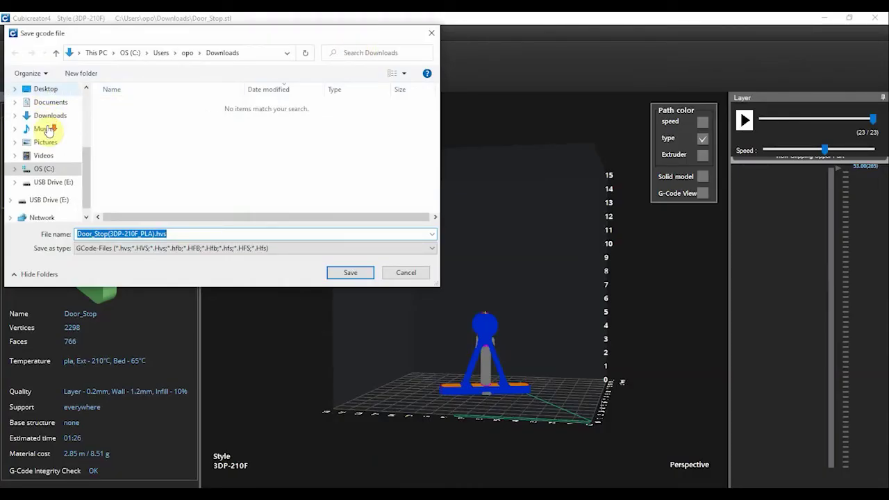
scroll(47, 129, down, 1)
click(65, 173)
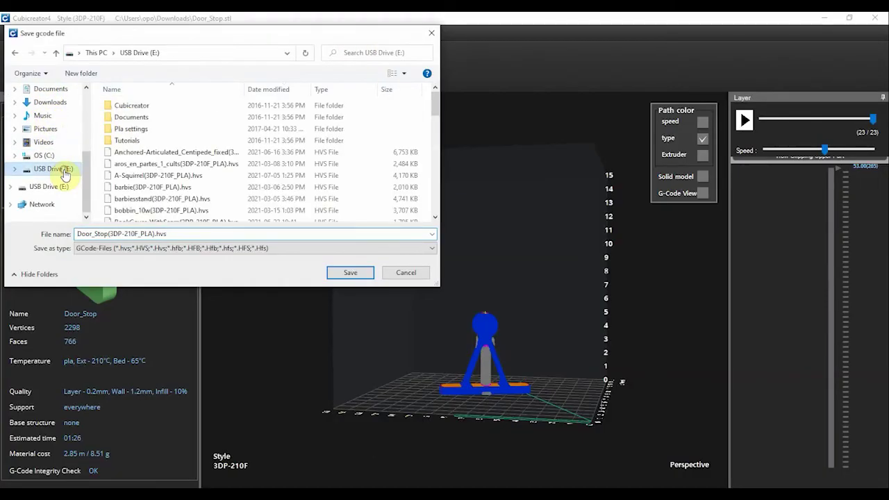
click(346, 273)
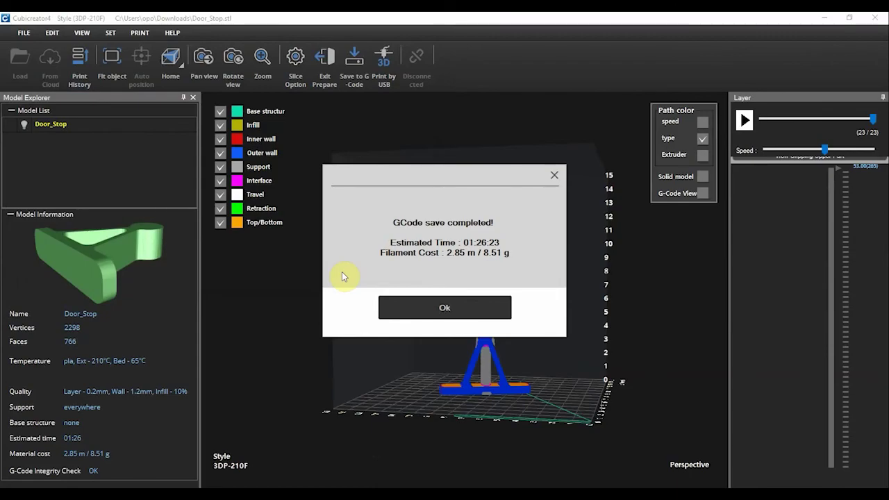
click(404, 308)
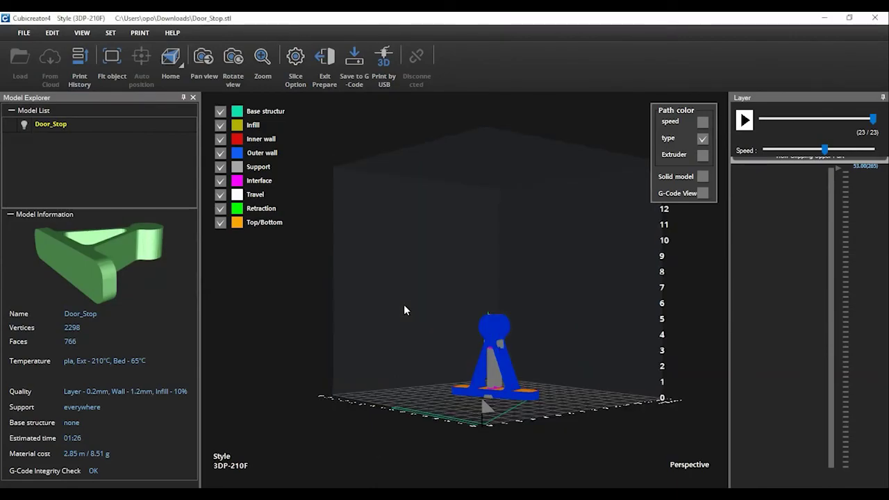